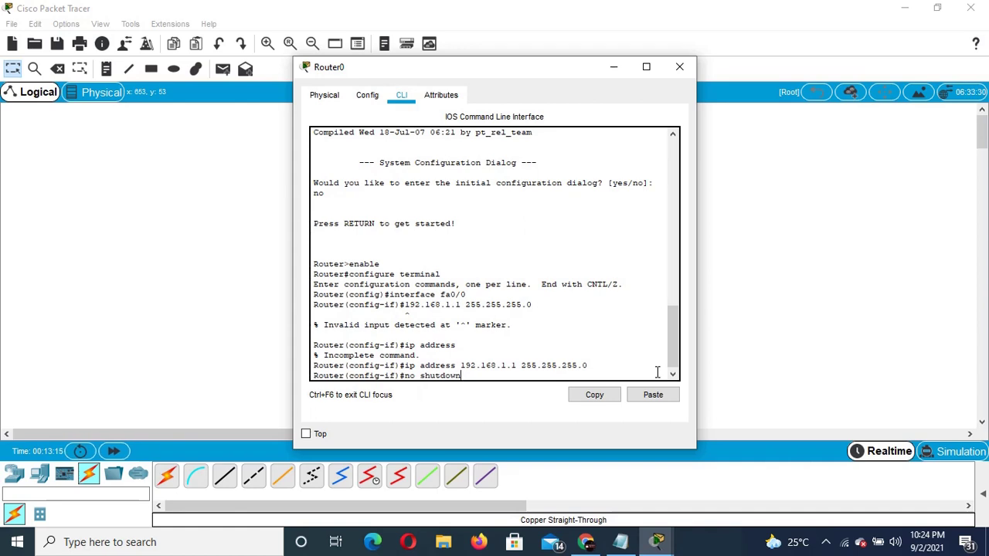
Bring up Router0's fa0/0 interface with no shutdown, then minimize the router's window.
key(Return)
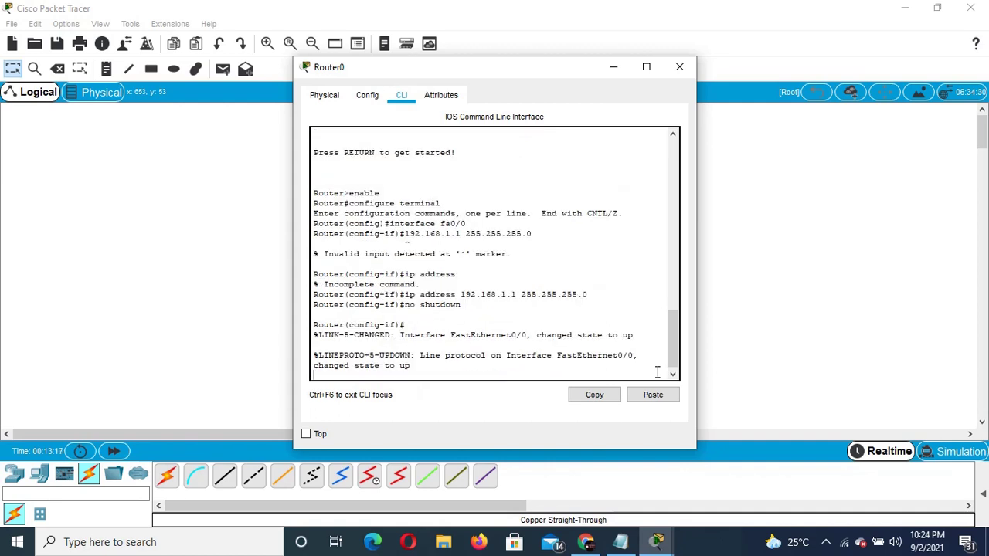
key(Return)
key(Return)
key(Return)
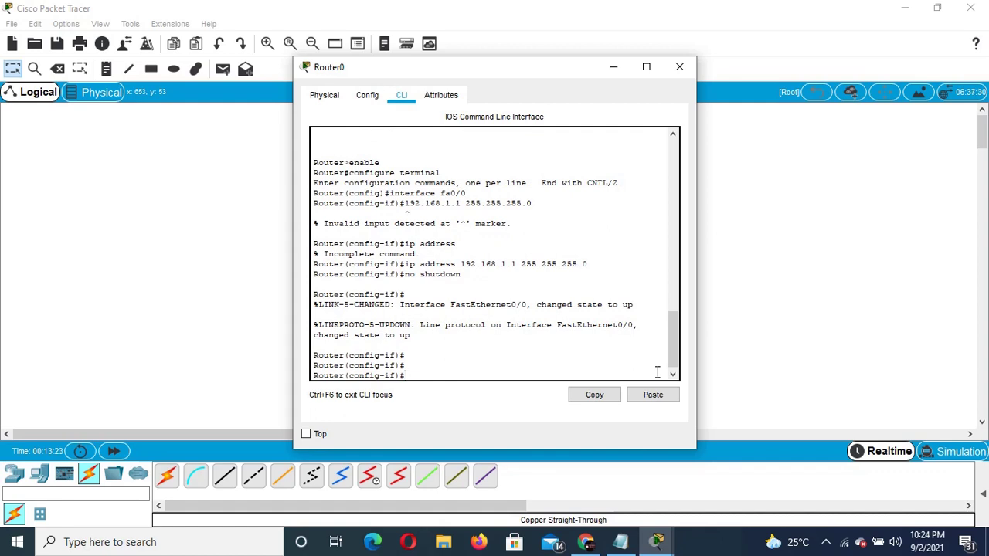
click(613, 67)
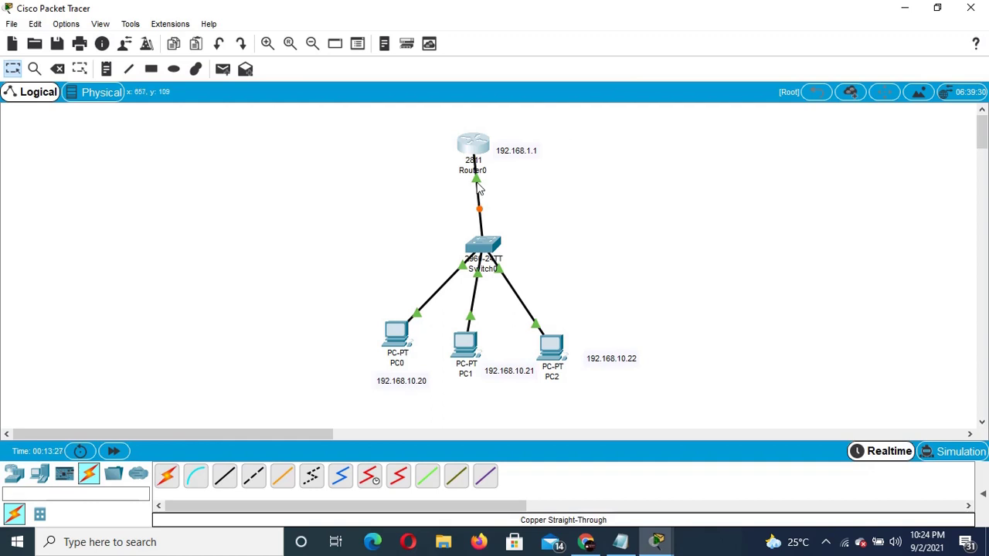
Open PC0's IP configuration and move its window aside so PC0's address label is visible in the topology.
mouse_move(479, 185)
click(394, 336)
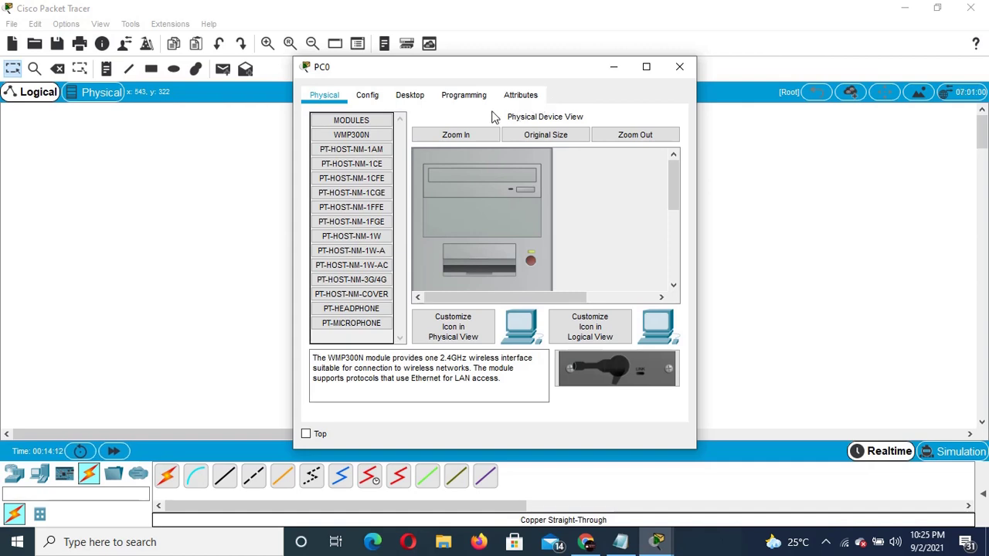
click(374, 96)
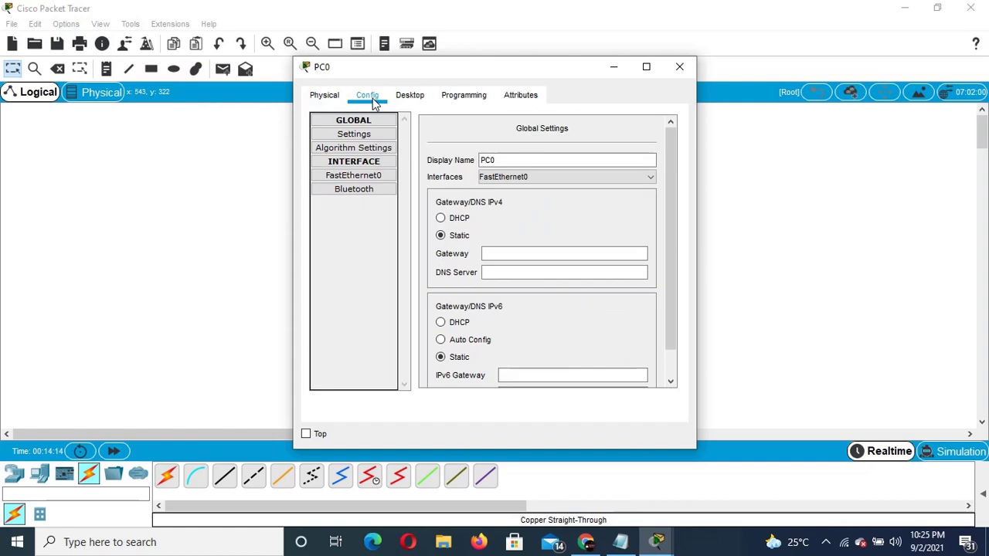
click(408, 97)
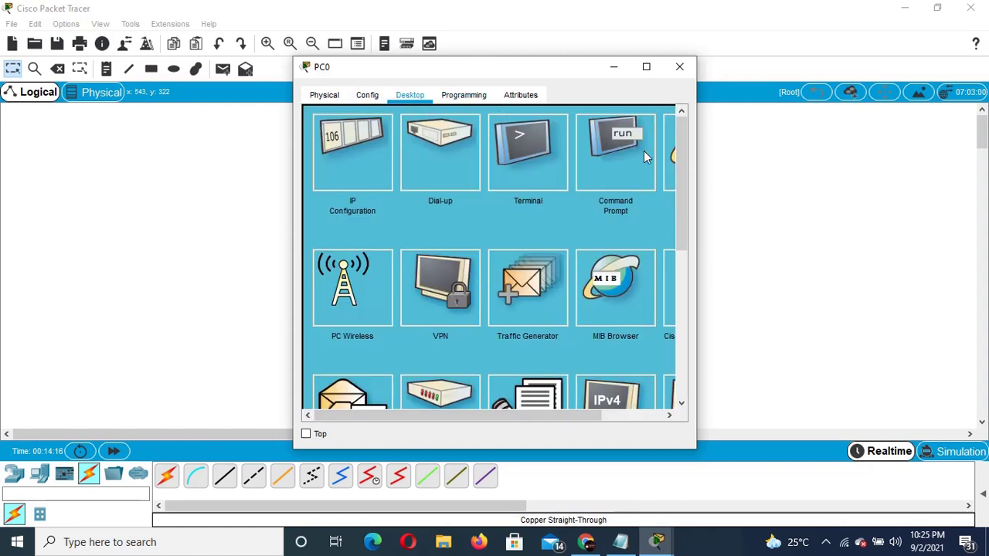
click(346, 158)
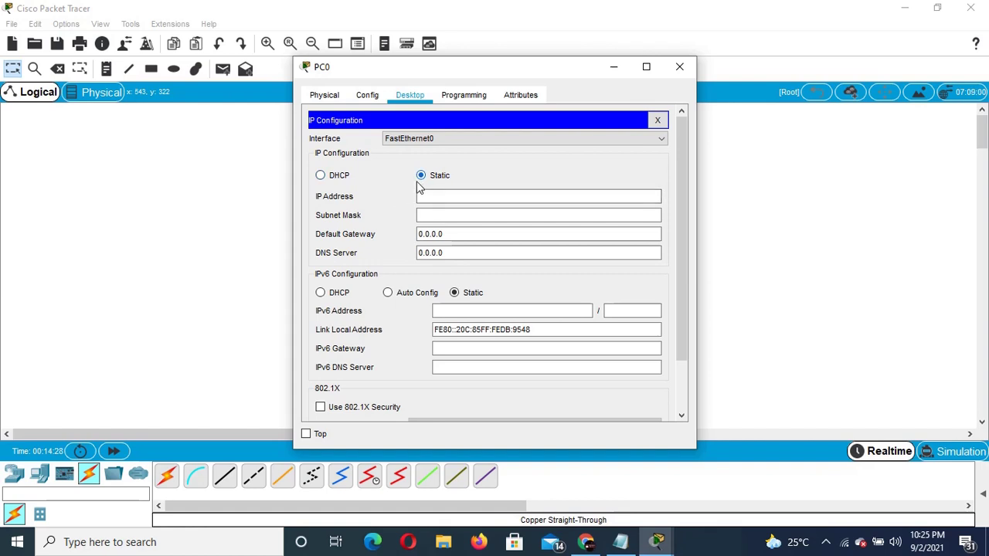
click(441, 196)
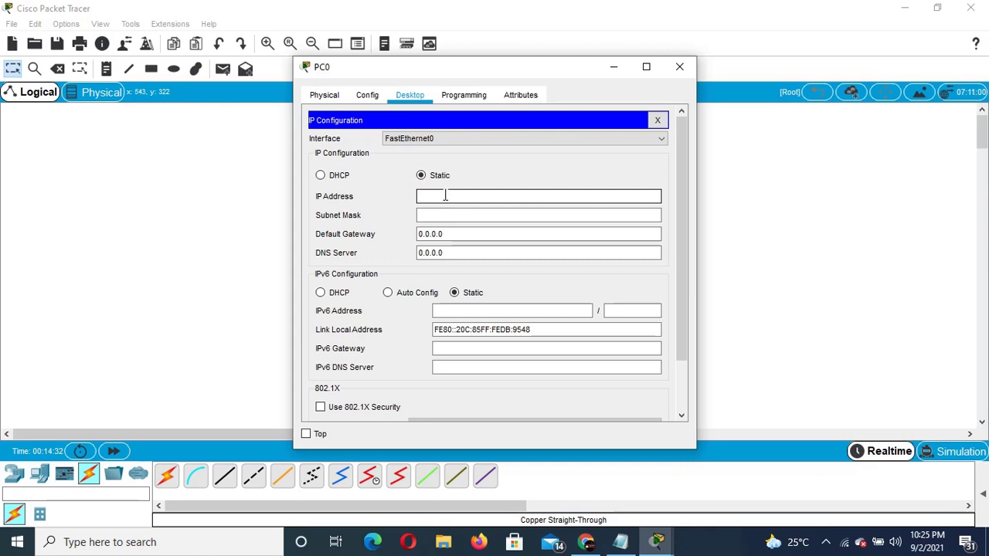
drag(520, 73, 309, 6)
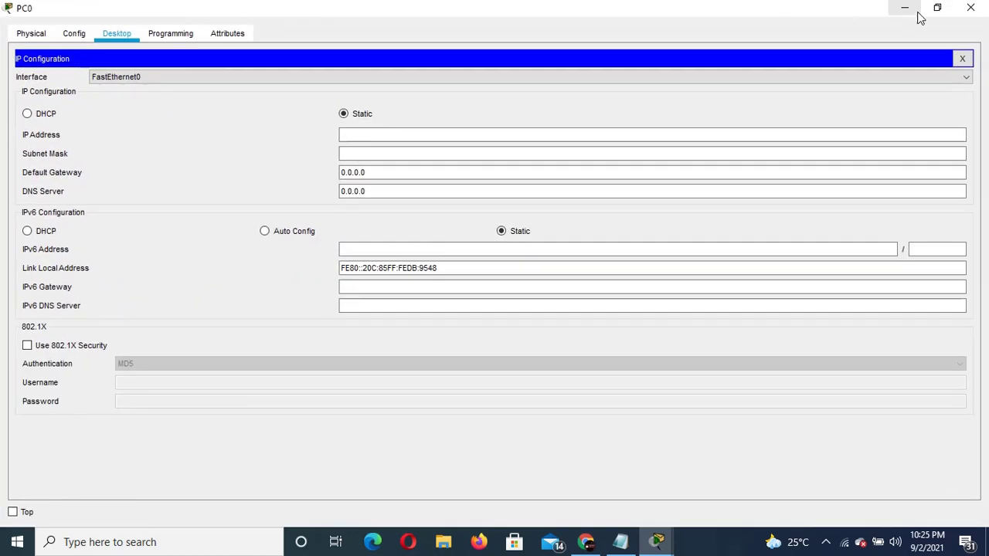
click(937, 7)
drag(565, 69, 746, 60)
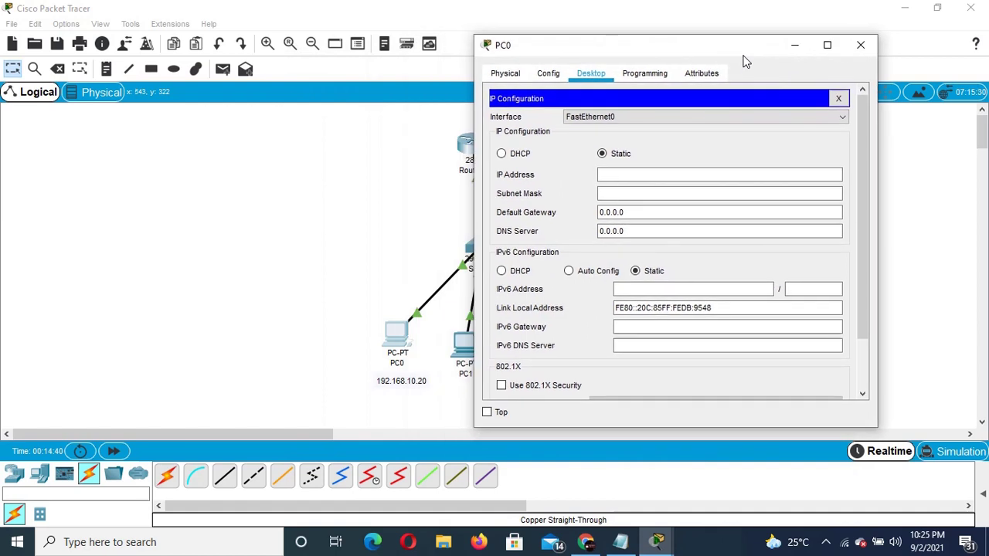
Set PC0's static IP address to 192.168.10.20 with subnet mask 255.255.255.0 and close its window.
click(664, 174)
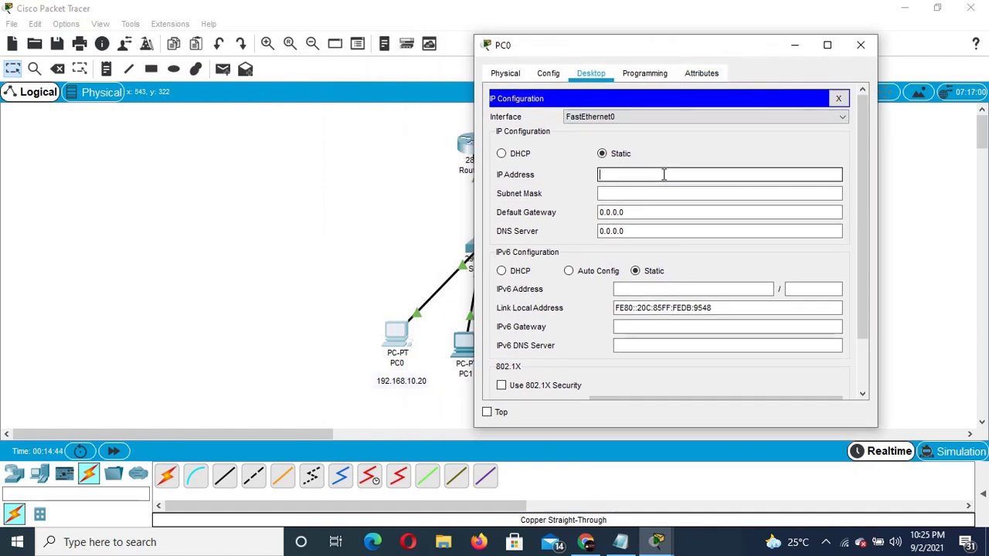
text(192.168.10.20)
key(Tab)
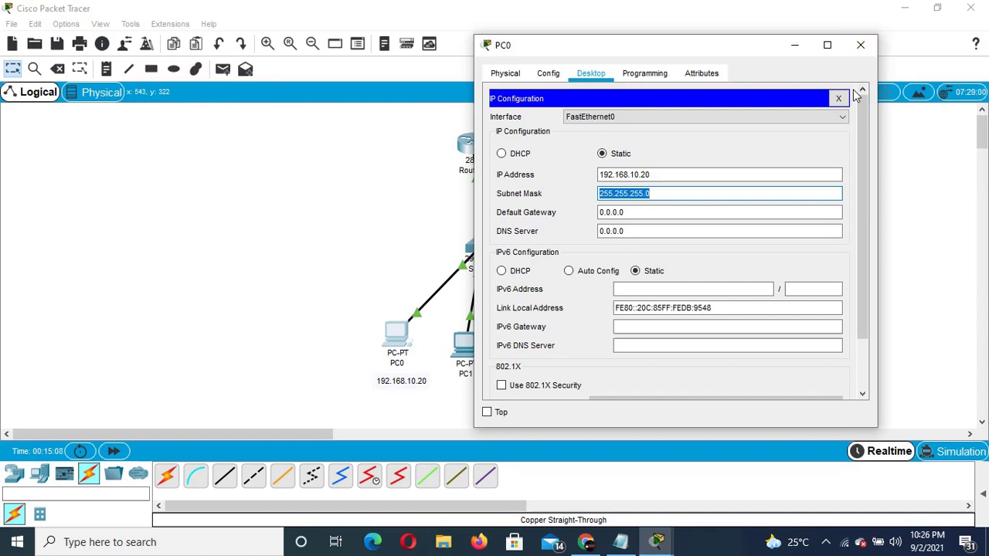
click(861, 44)
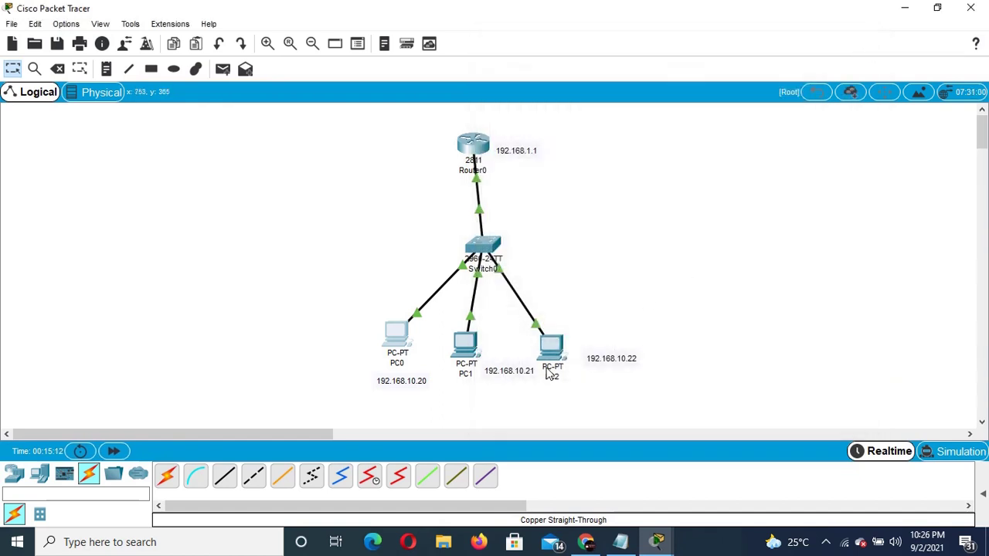
Set PC1's static IP address to 192.168.10.21 with subnet mask 255.255.255.0 and close its window.
click(472, 348)
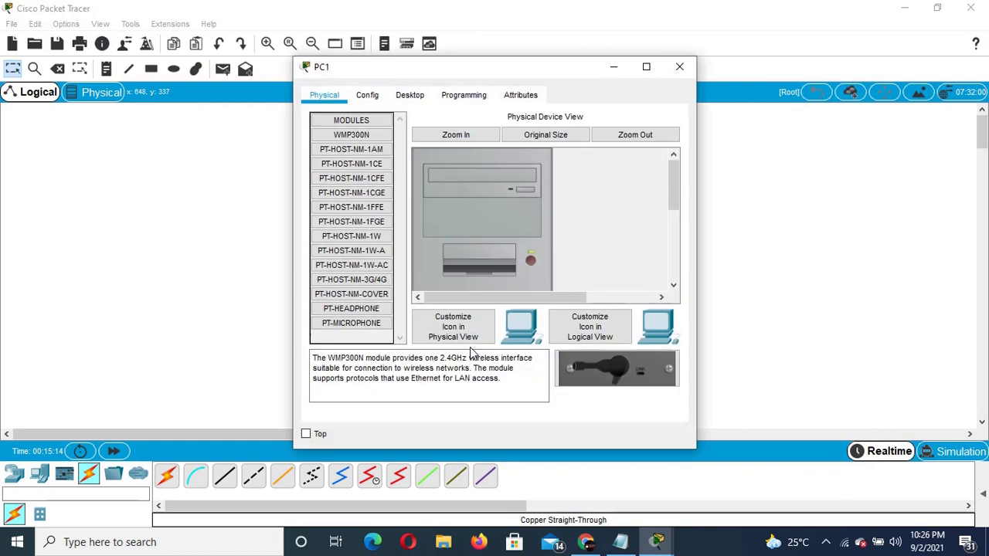
click(368, 99)
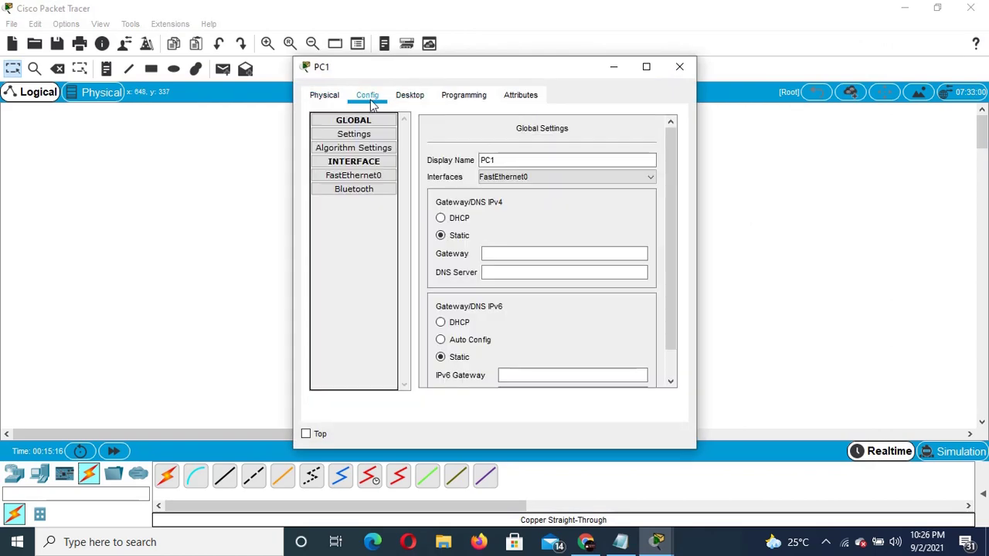
click(417, 99)
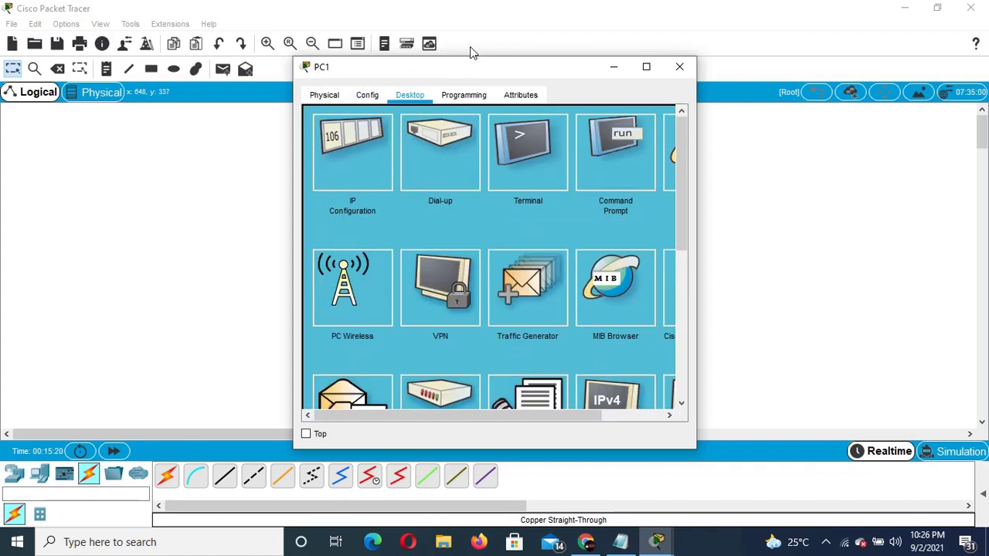
drag(477, 68, 767, 77)
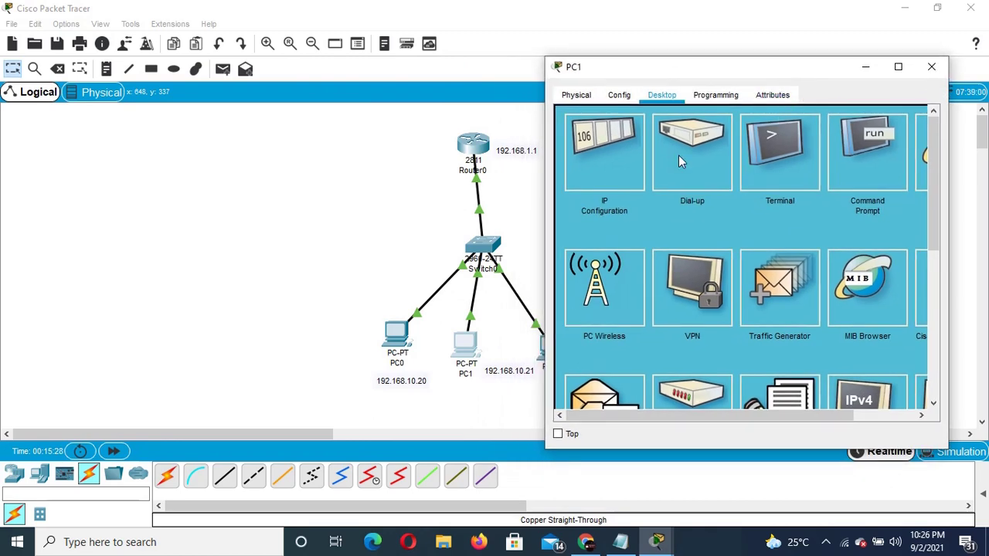
click(583, 164)
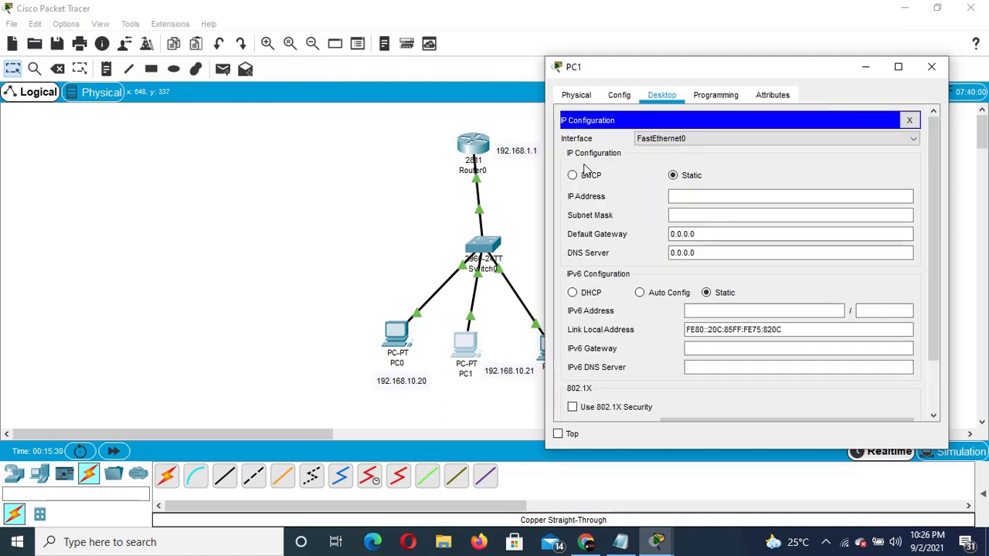
click(701, 197)
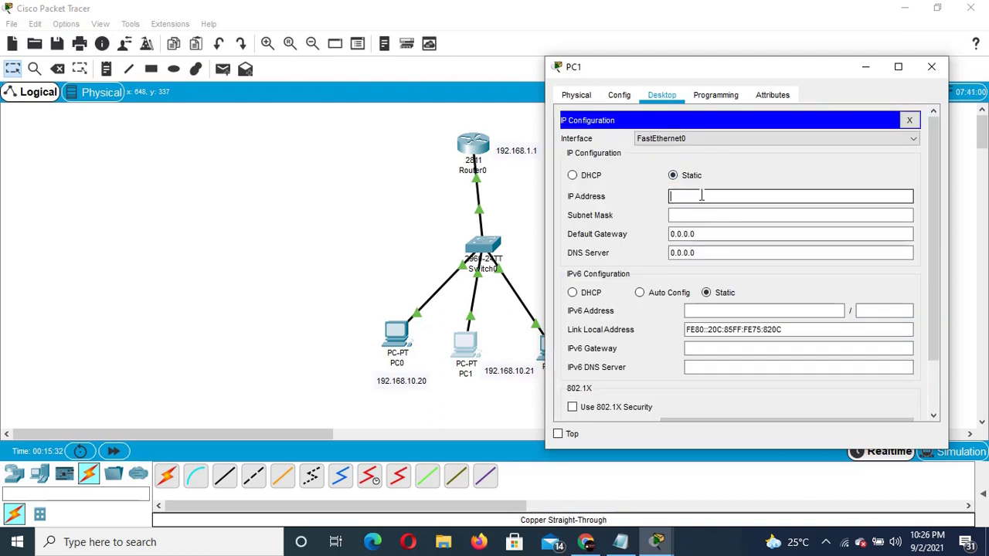
text(192.168.10.21)
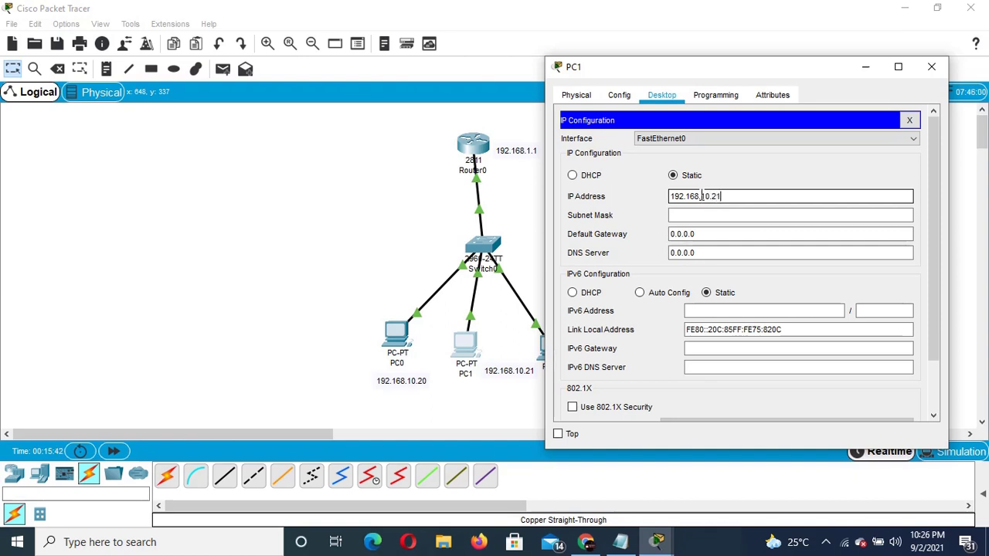
key(Tab)
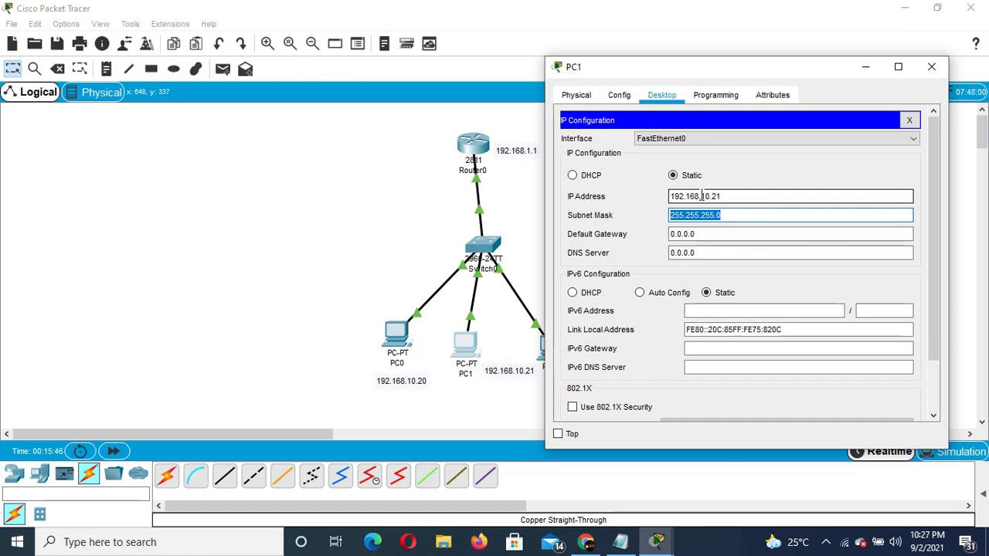
click(932, 68)
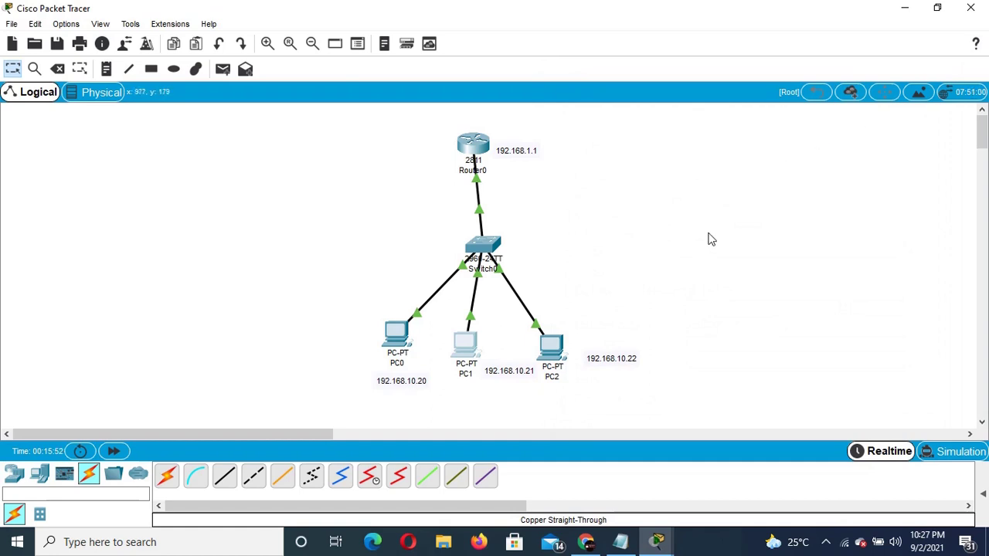
Open PC2's IP configuration at the empty IPv4 address entry.
mouse_move(558, 353)
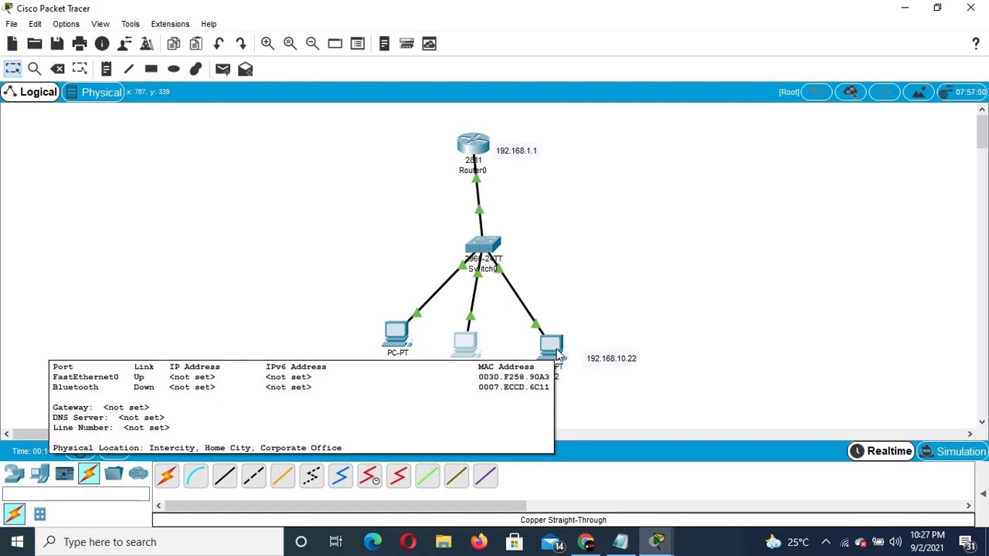
click(556, 348)
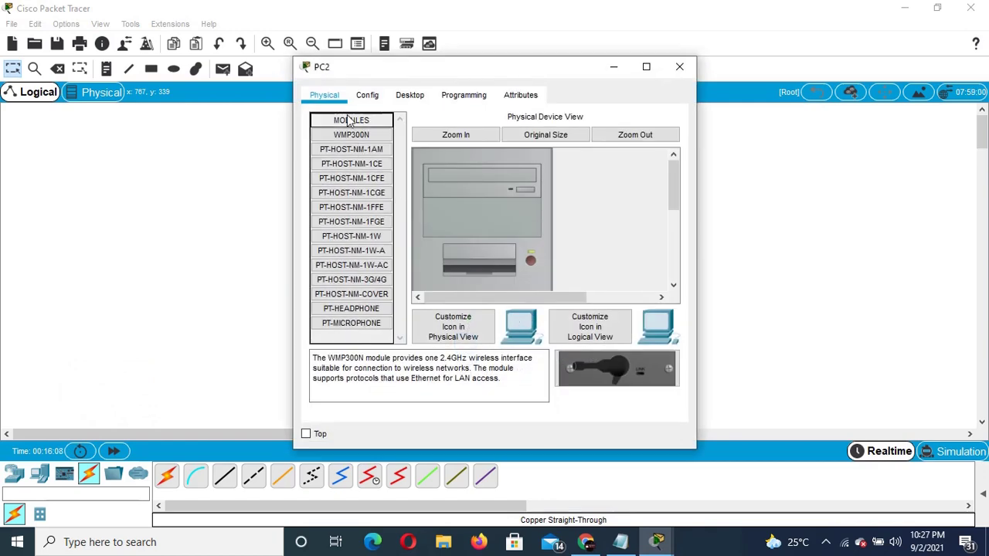
click(410, 96)
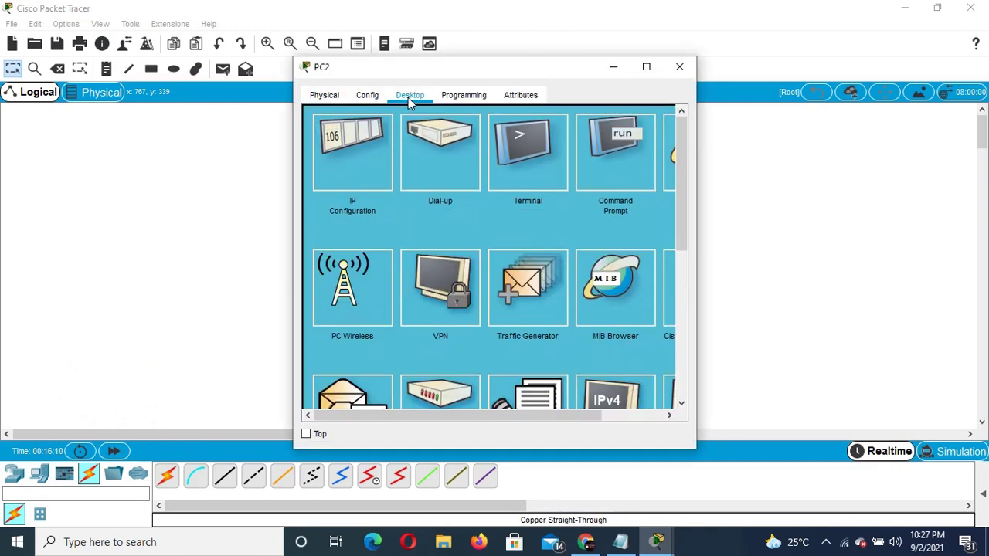
click(368, 159)
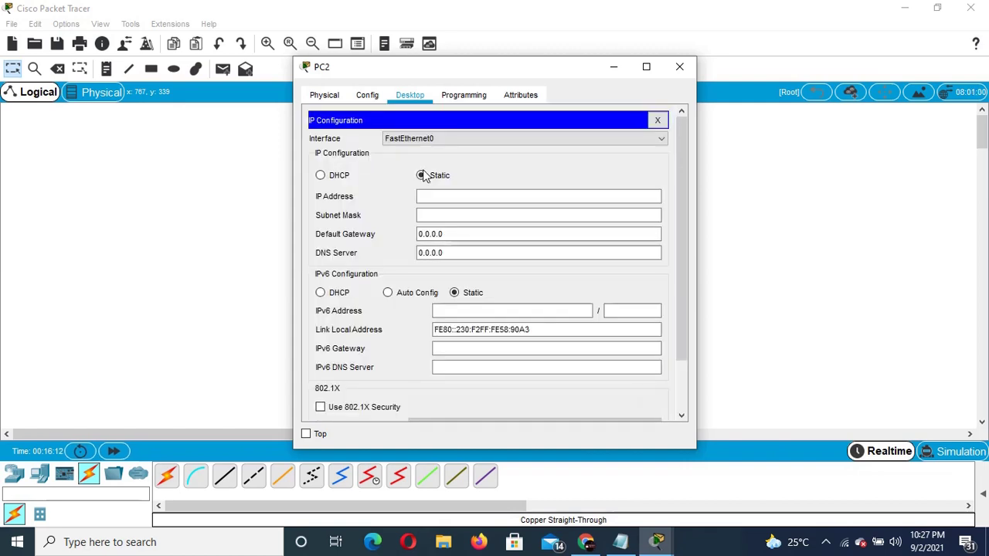
click(448, 196)
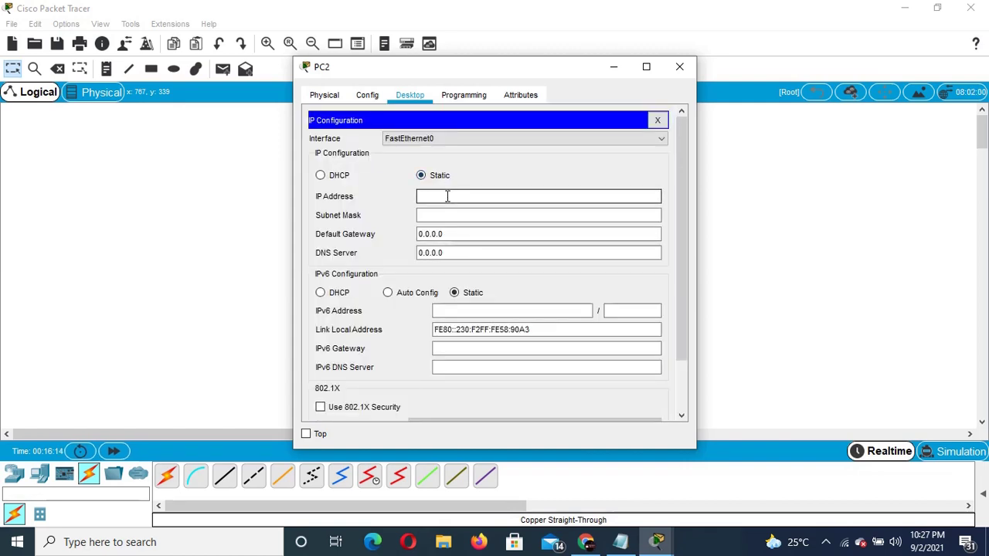
Try to set PC2's IP address to 192.168.10.
text(192.168.10)
key(Tab)
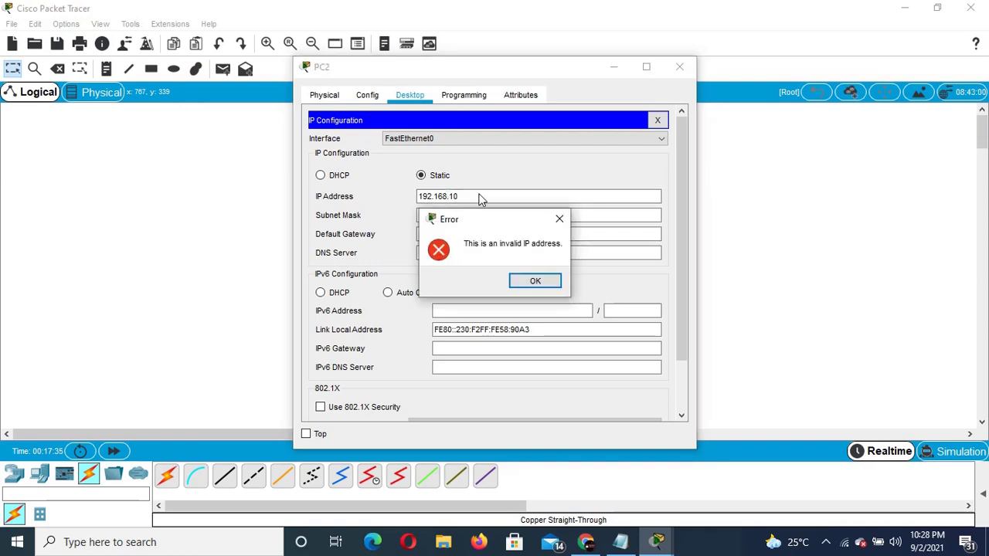
click(559, 222)
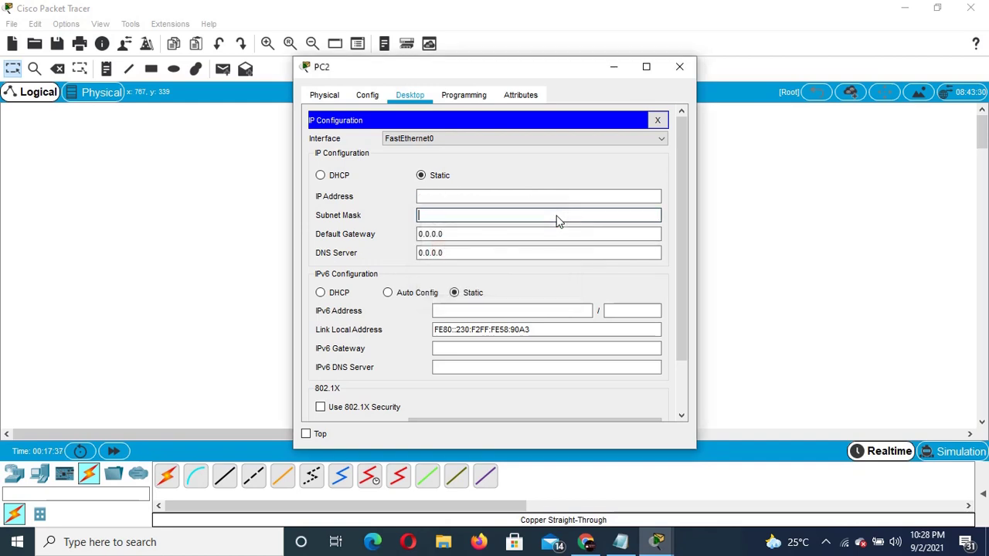
Set PC2's static IP address to 192.168.10.22 with subnet mask 255.255.255.0 and close its window.
click(521, 199)
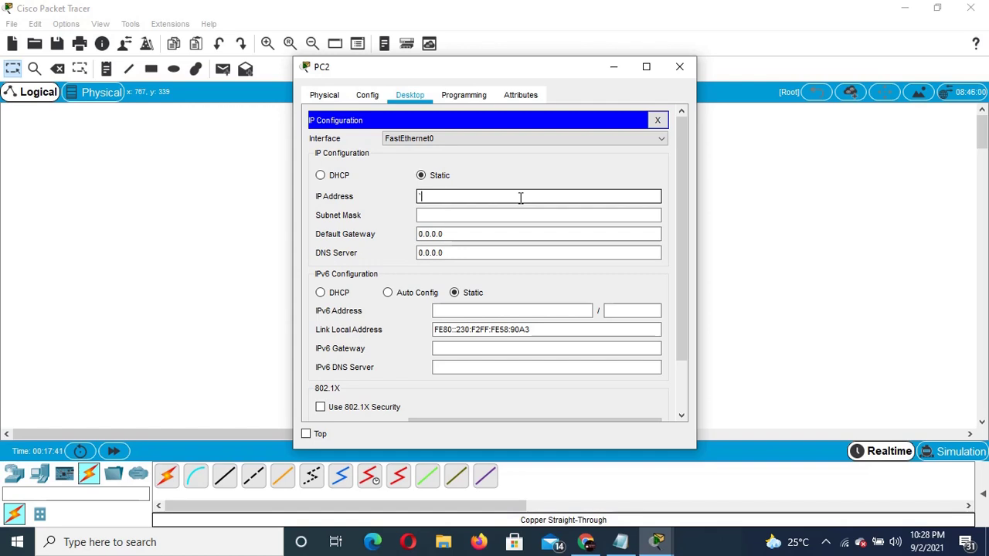
text(192.168.10.22)
key(Tab)
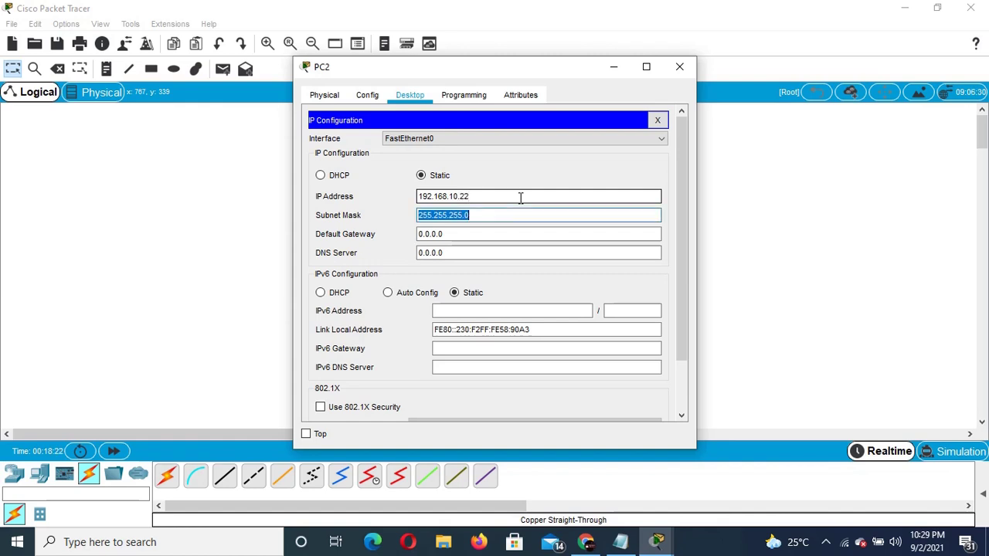
click(679, 67)
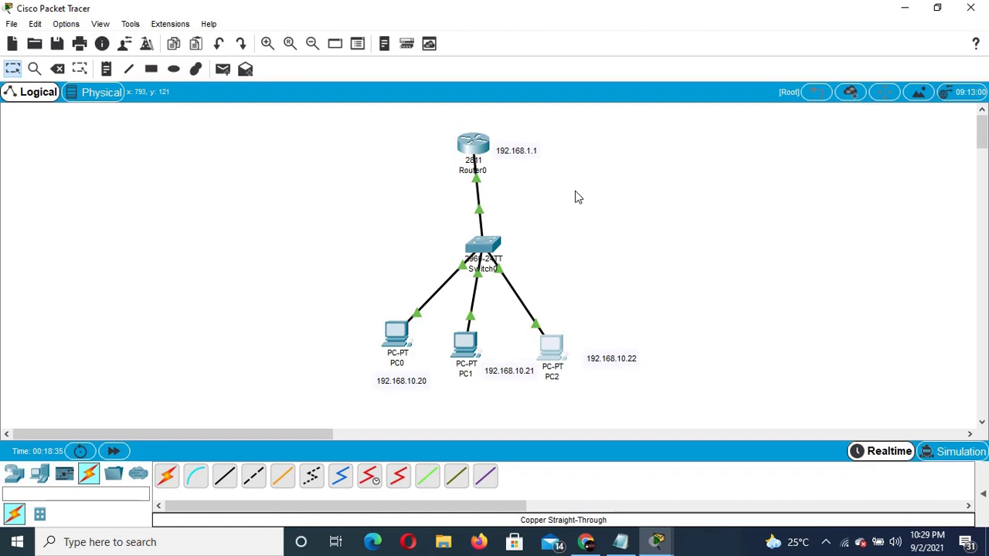
Switch to Windows Network & Internet settings and open the web help on updating the network adapter or driver.
right_click(845, 545)
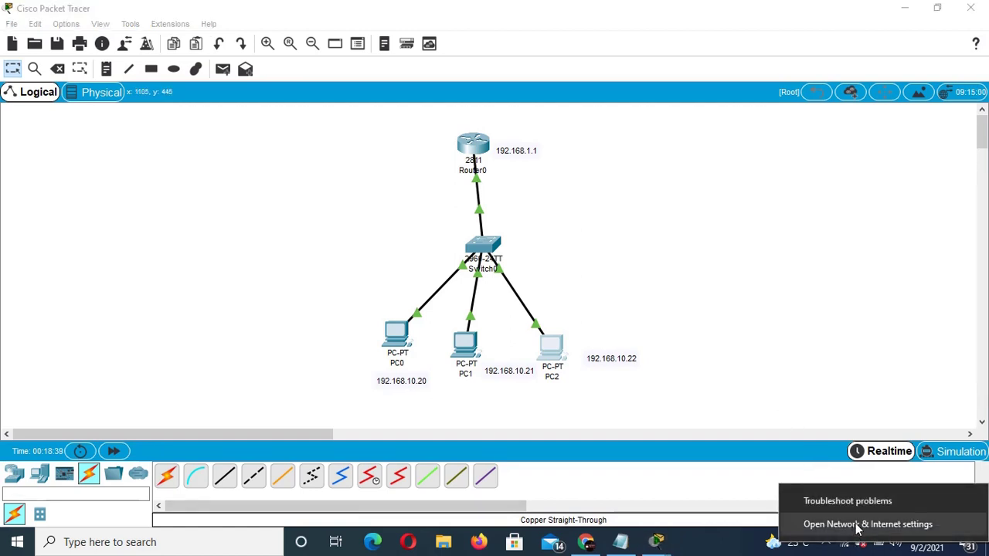
click(856, 525)
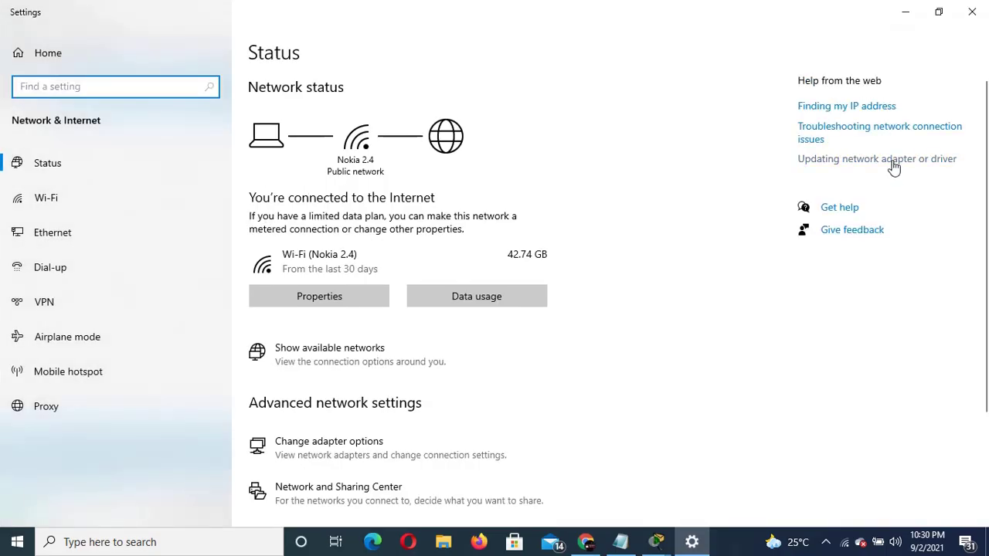
click(892, 164)
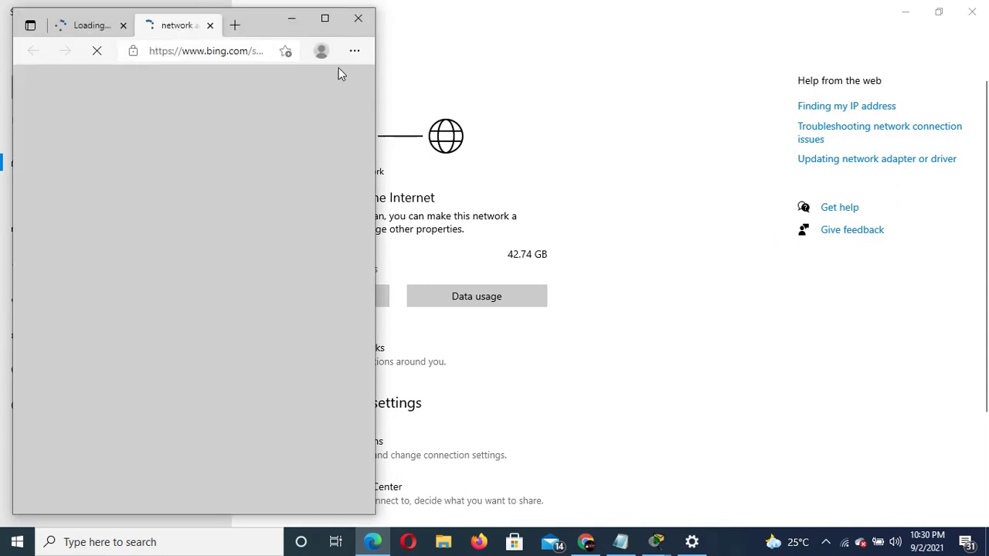
Close the web help and view the advanced sharing options from the Windows Ethernet settings.
click(359, 20)
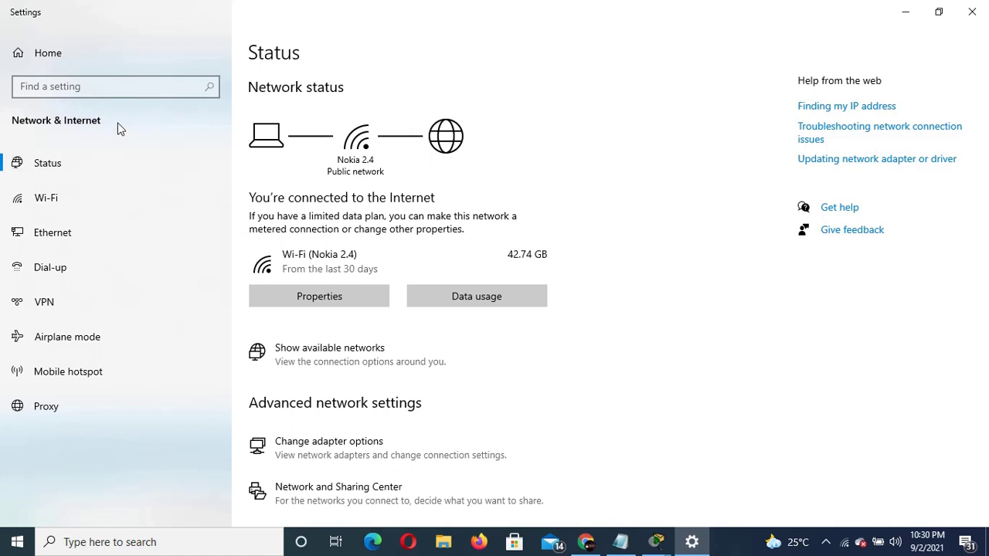
click(80, 242)
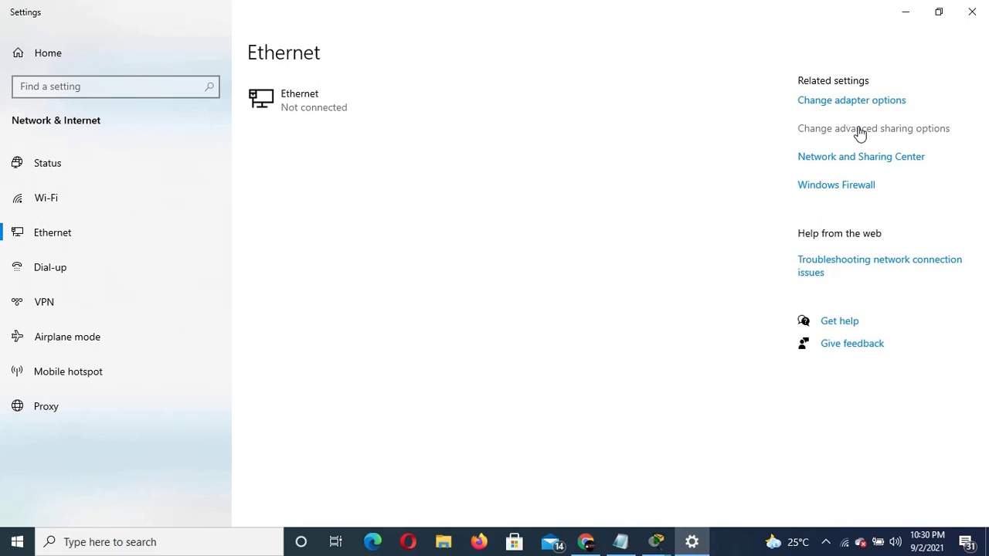
click(918, 129)
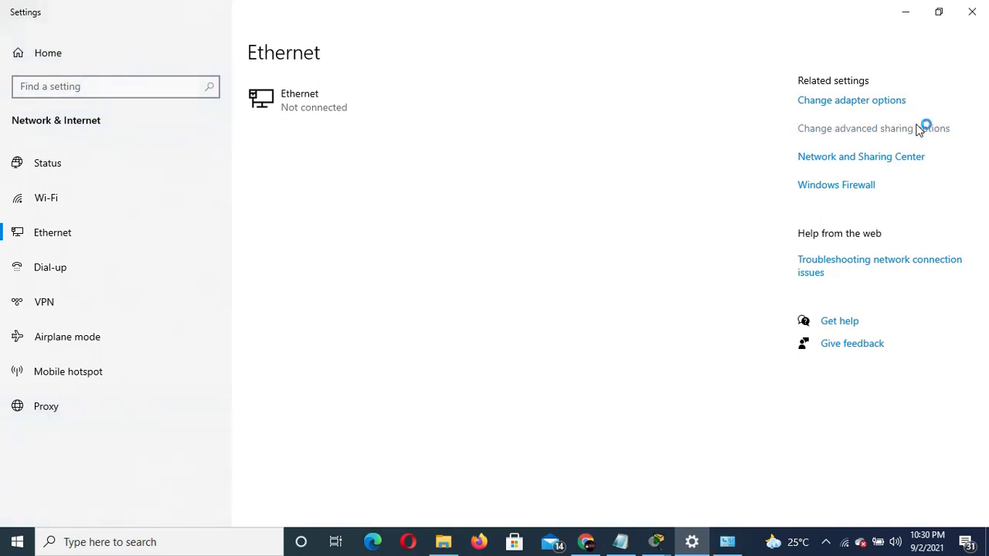
click(729, 549)
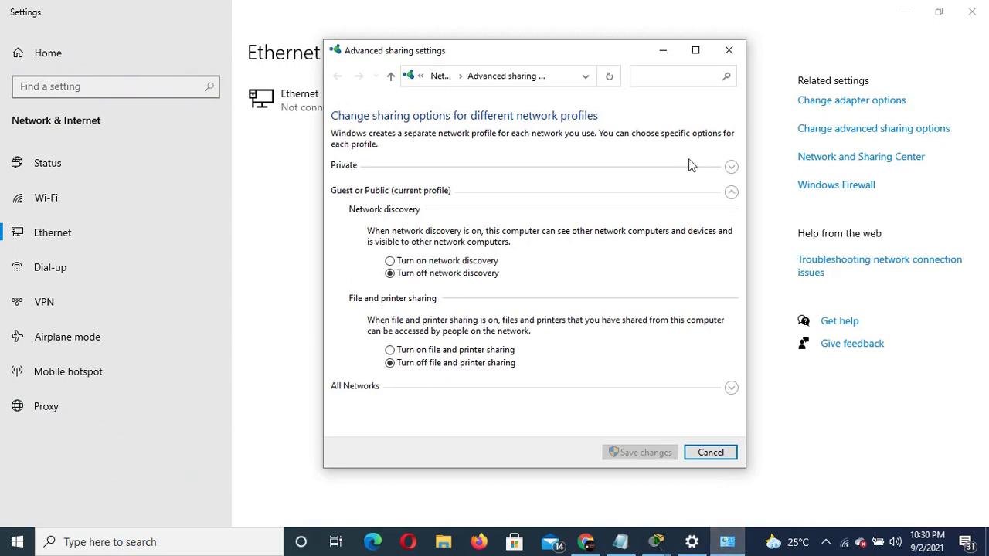
click(730, 51)
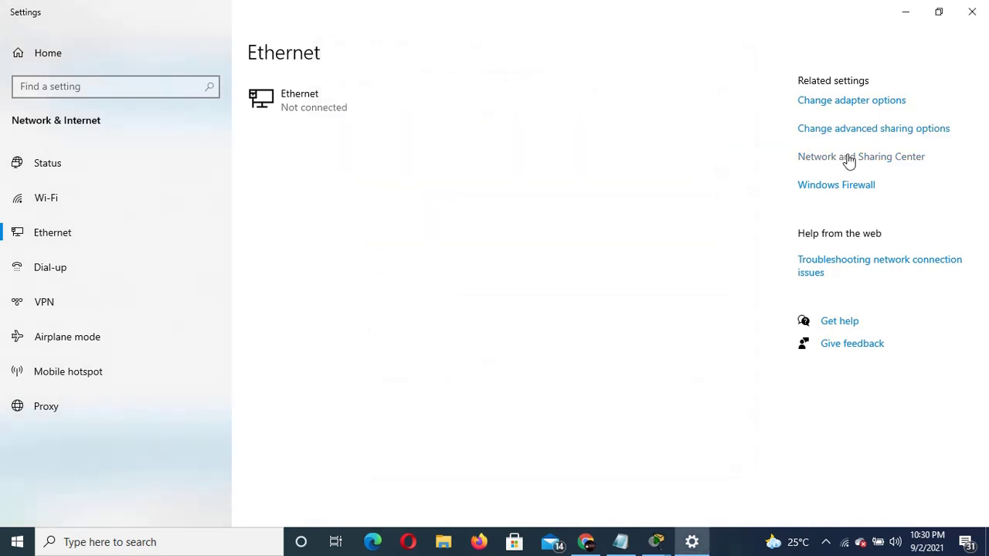
Through the Network and Sharing Center's adapter settings, view the Ethernet adapter's Internet Protocol Version 4 (TCP/IPv4) properties.
click(849, 161)
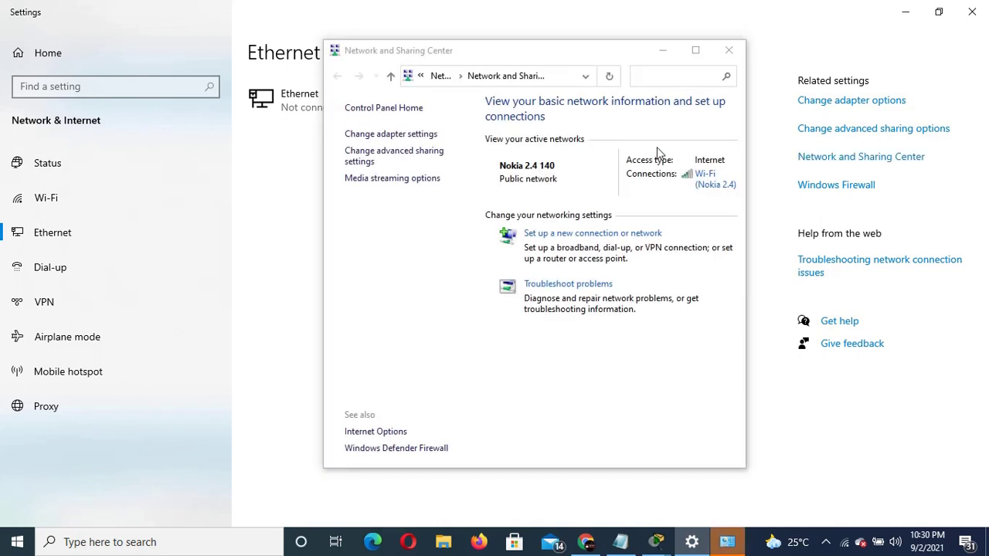
click(394, 136)
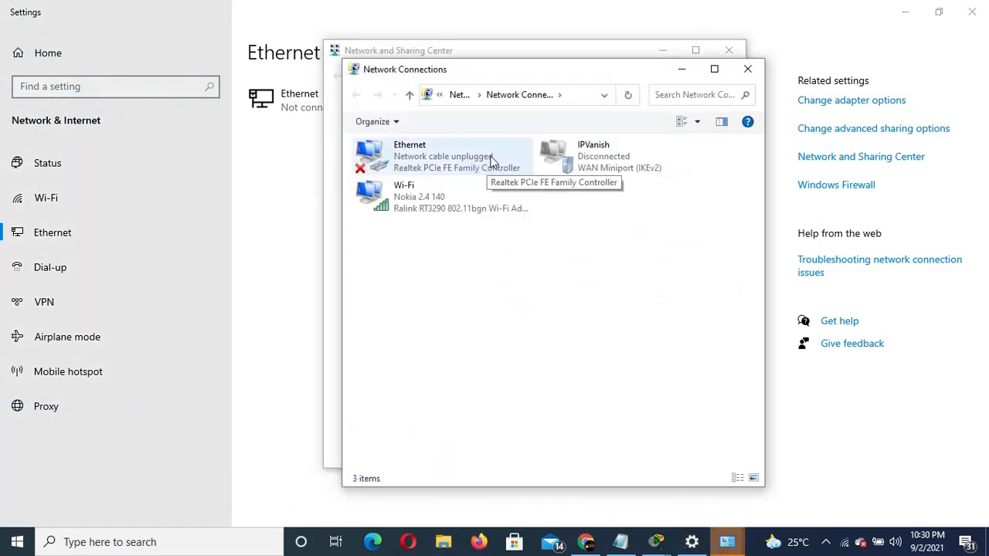
click(489, 160)
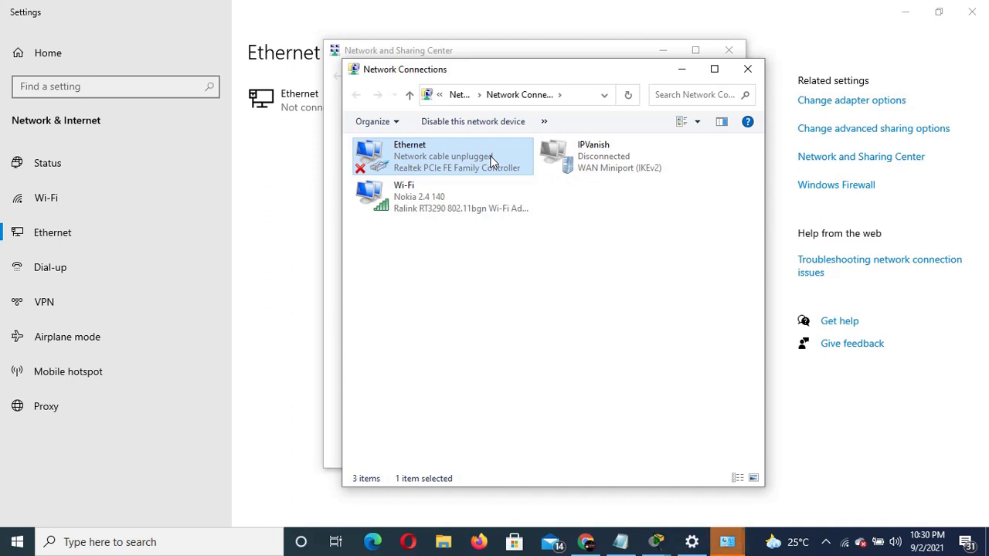
right_click(491, 161)
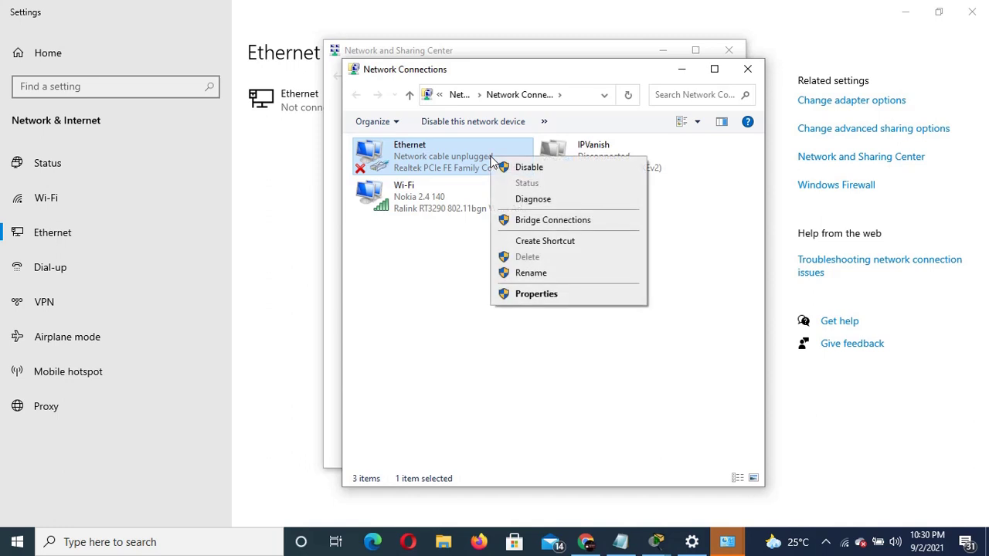
click(562, 300)
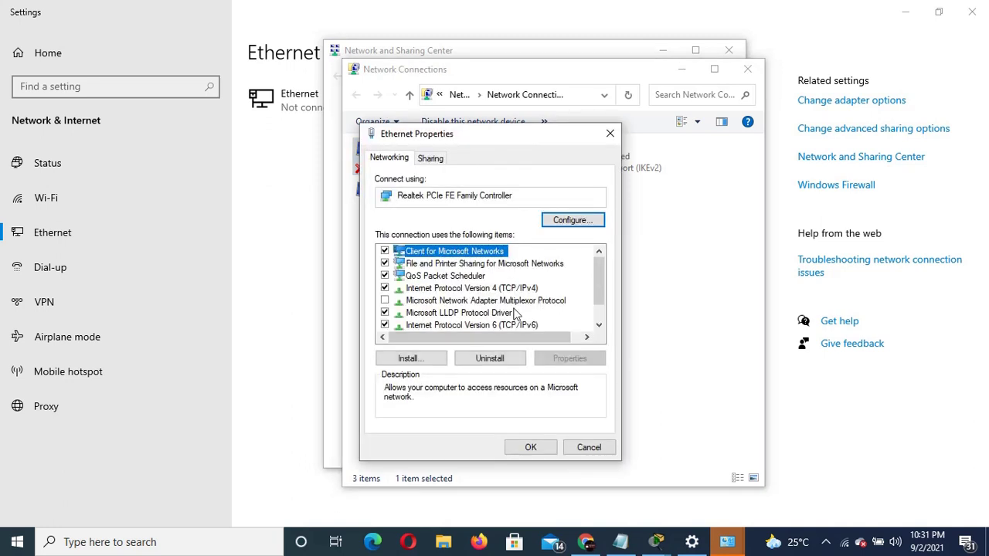
click(490, 290)
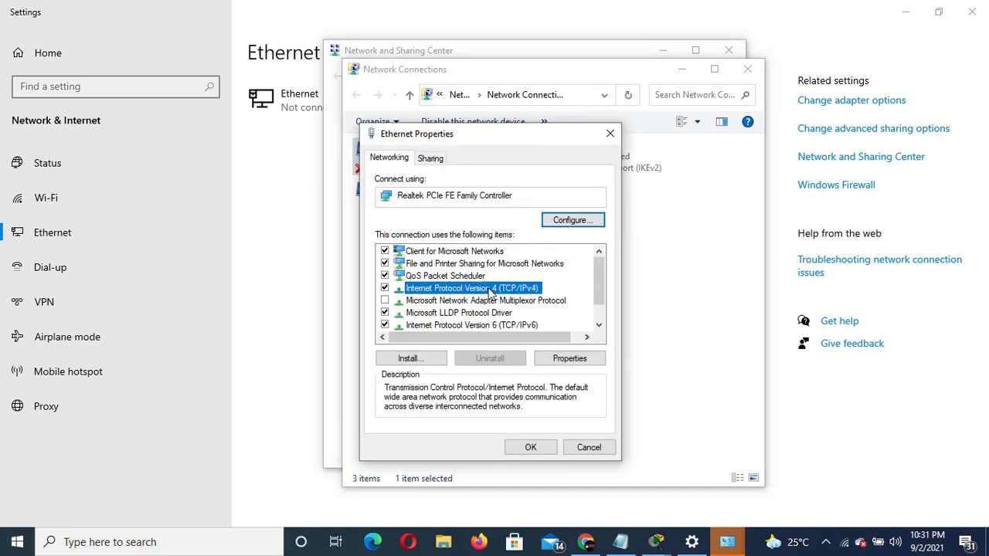
click(585, 360)
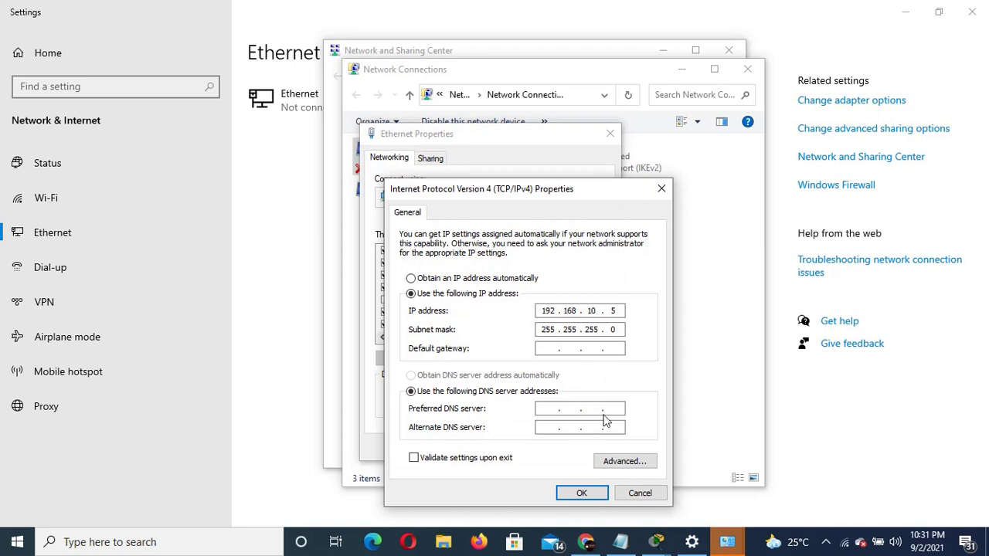
Cancel the IPv4 properties without changes, close all network and Settings windows, and return to Cisco Packet Tracer.
click(640, 495)
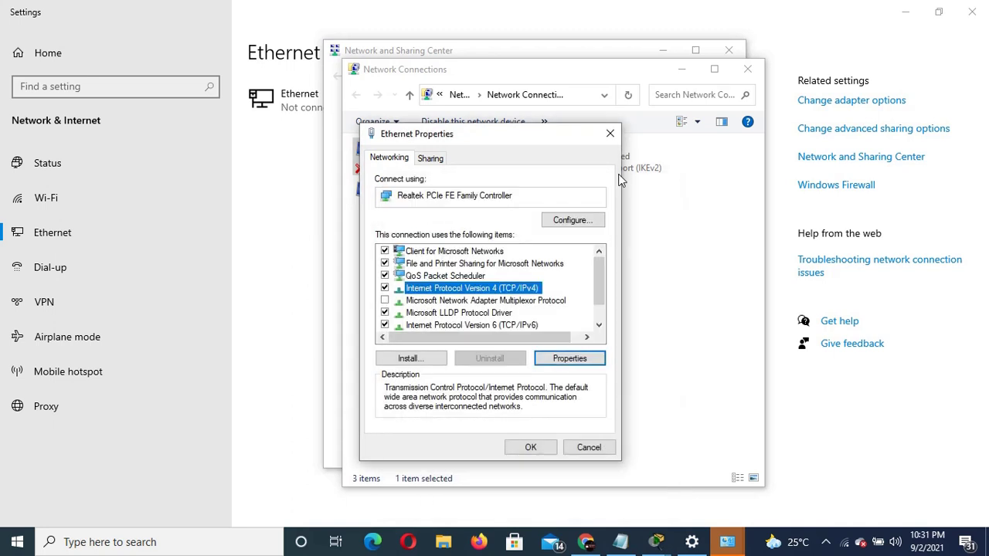
click(609, 134)
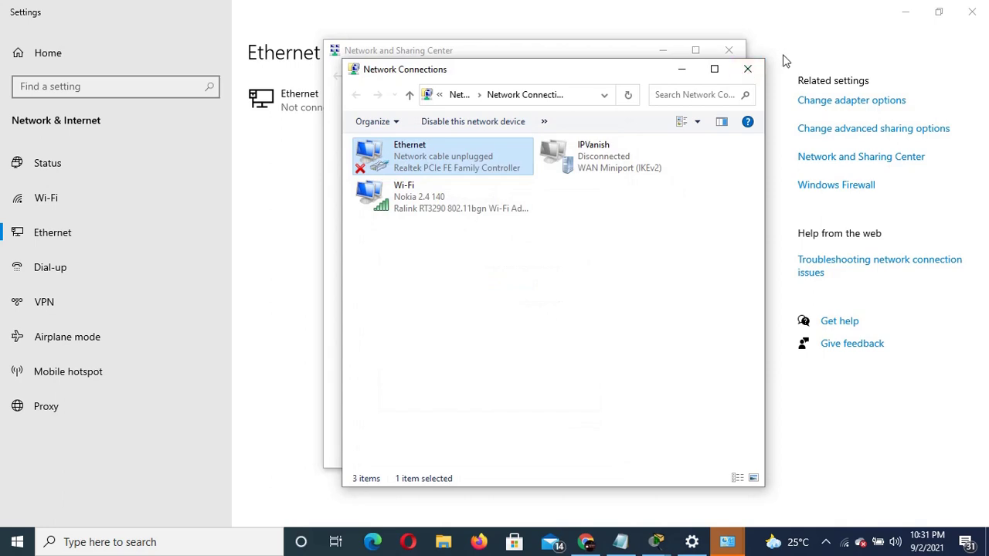
click(748, 69)
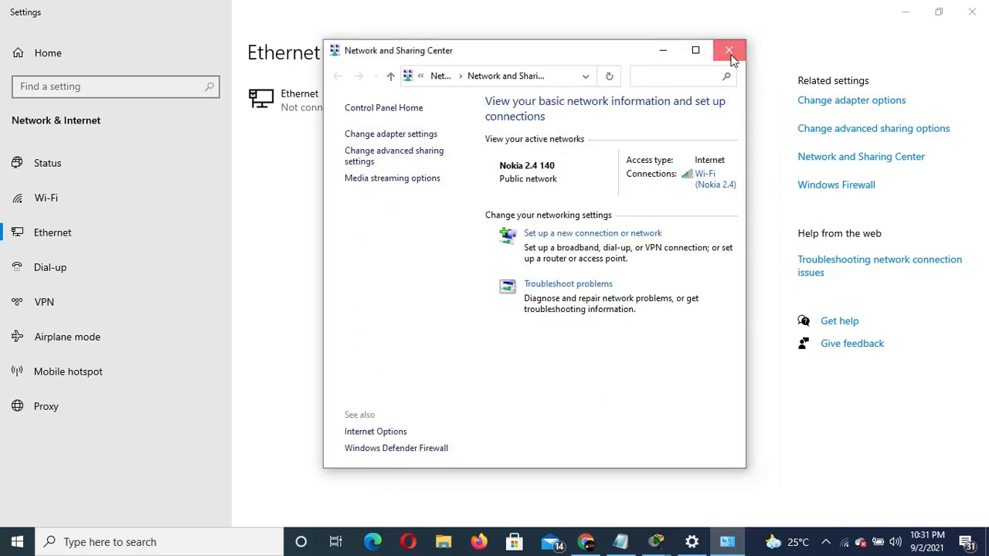
click(732, 57)
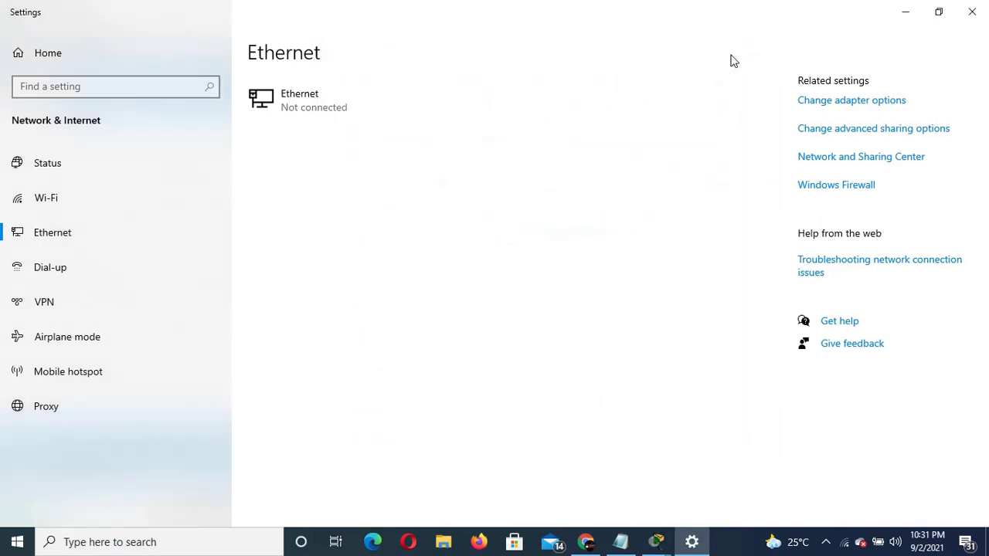
click(967, 12)
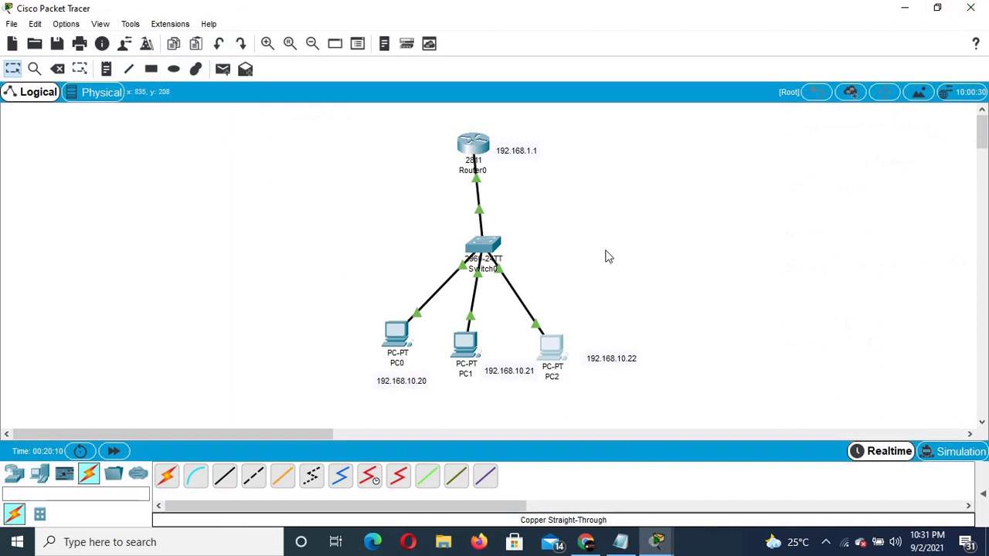